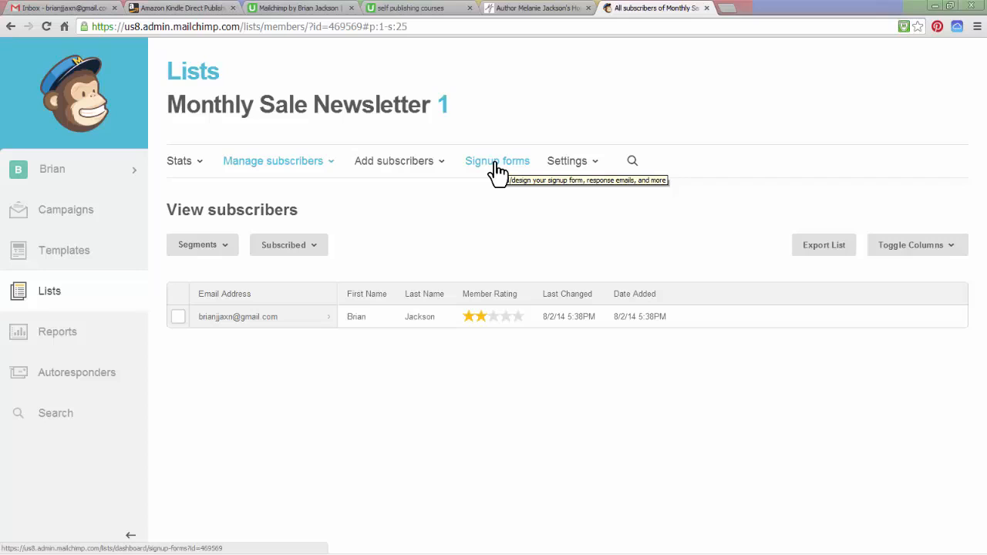
Open the general forms builder from the signup forms of the Monthly Sale Newsletter list
left_click(497, 170)
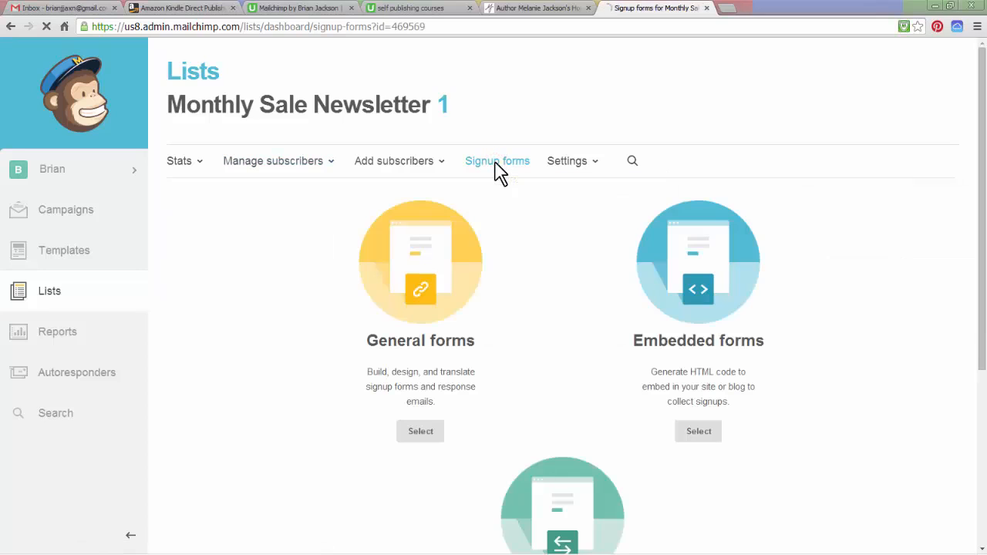
scroll(239, 289, "down", 1)
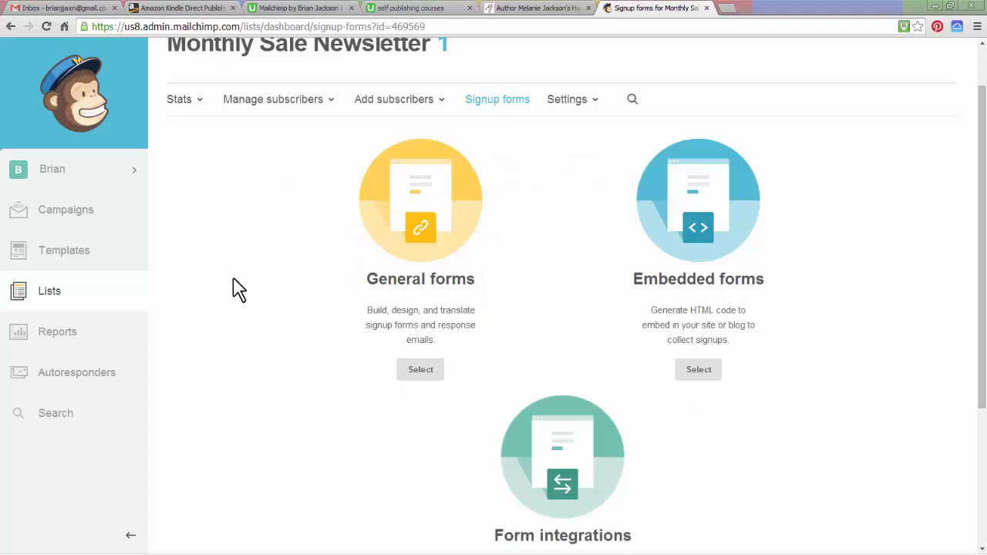
scroll(237, 289, "down", 1)
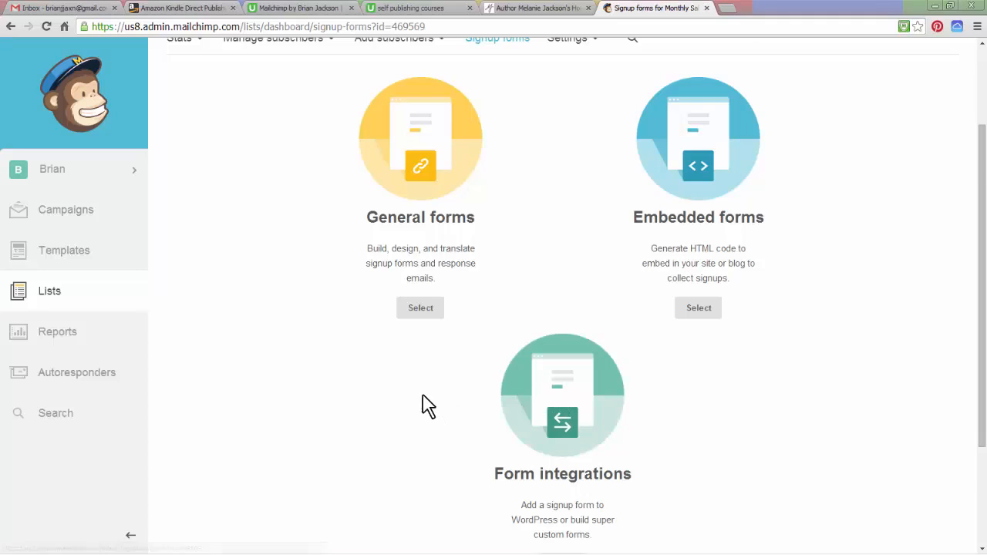
scroll(425, 403, "down", 1)
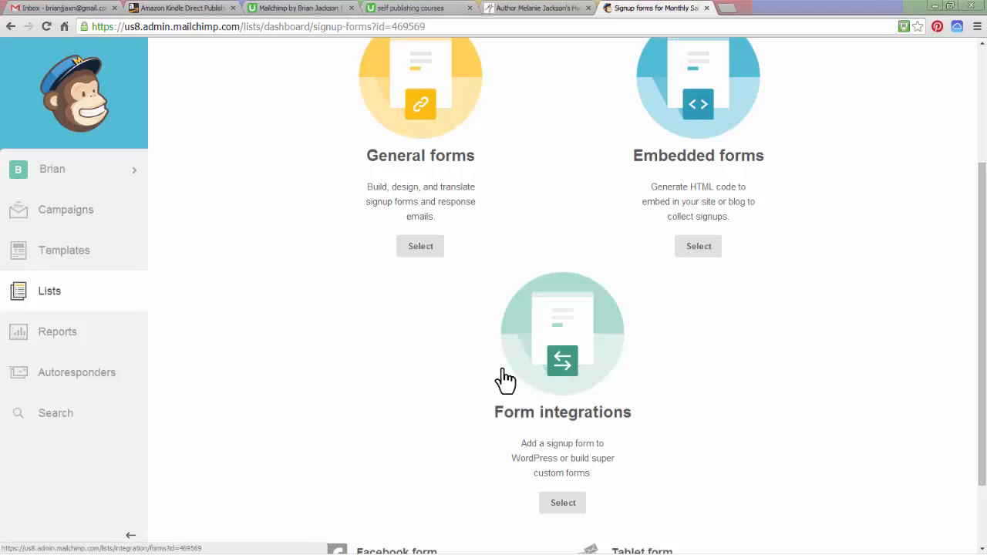
scroll(498, 376, "up", 2)
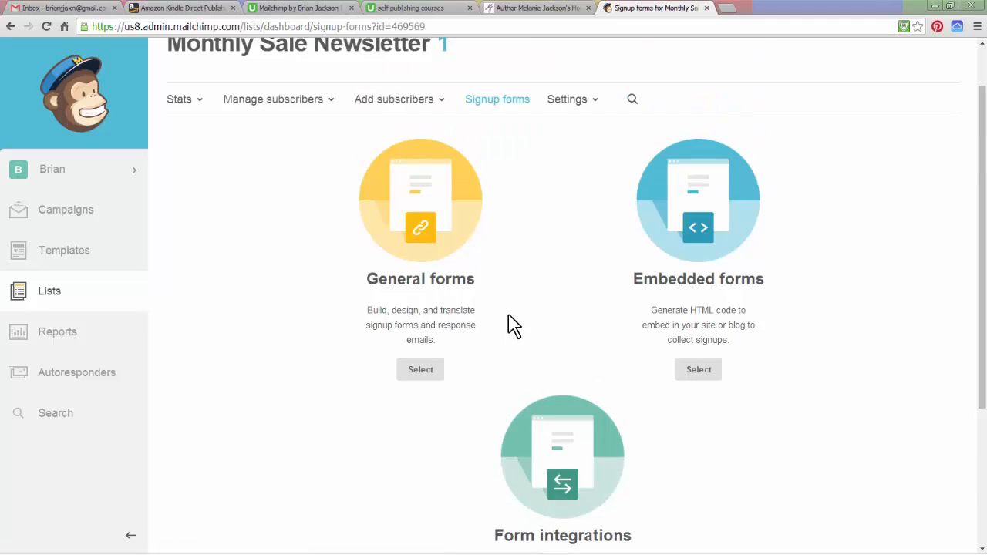
scroll(513, 329, "up", 1)
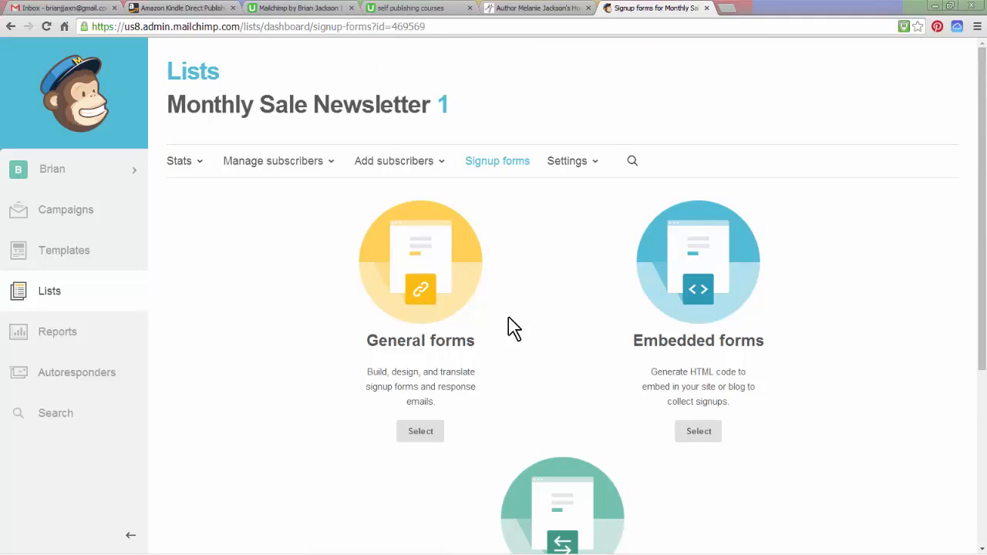
left_click(420, 299)
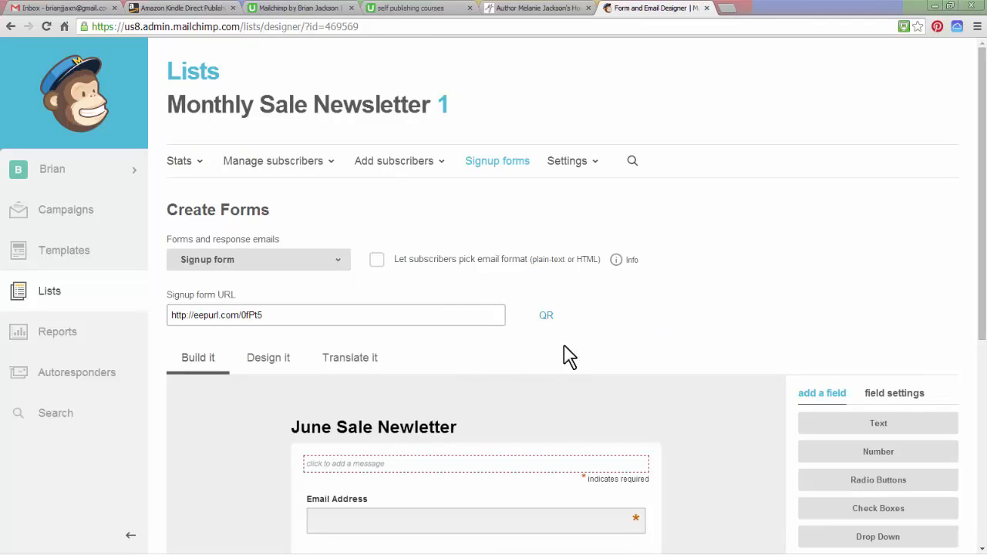
Copy the signup form URL of the newsletter form
left_click_drag(980, 190, 958, 360)
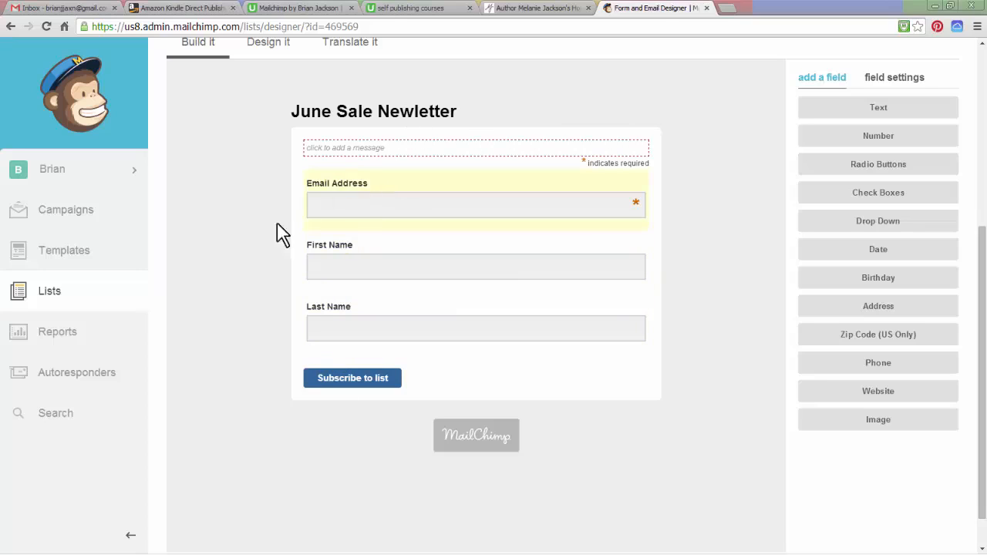
scroll(246, 264, "up", 2)
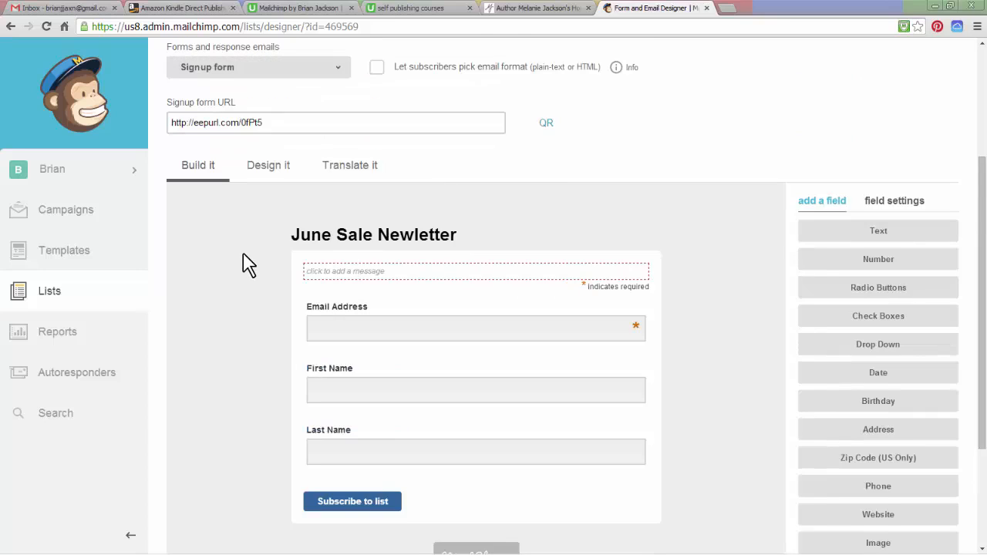
mouse_move(495, 245)
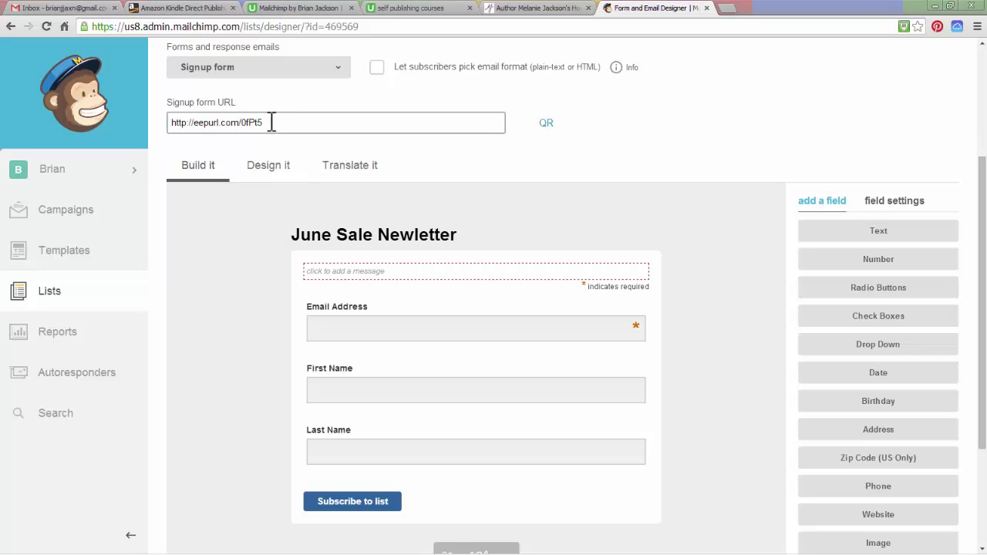
left_click_drag(271, 122, 168, 122)
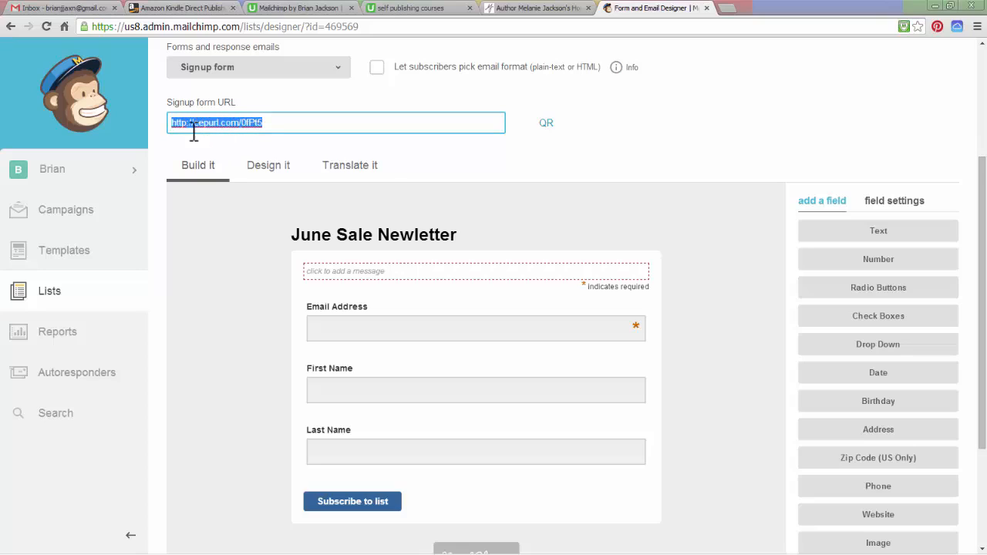
left_click(266, 124)
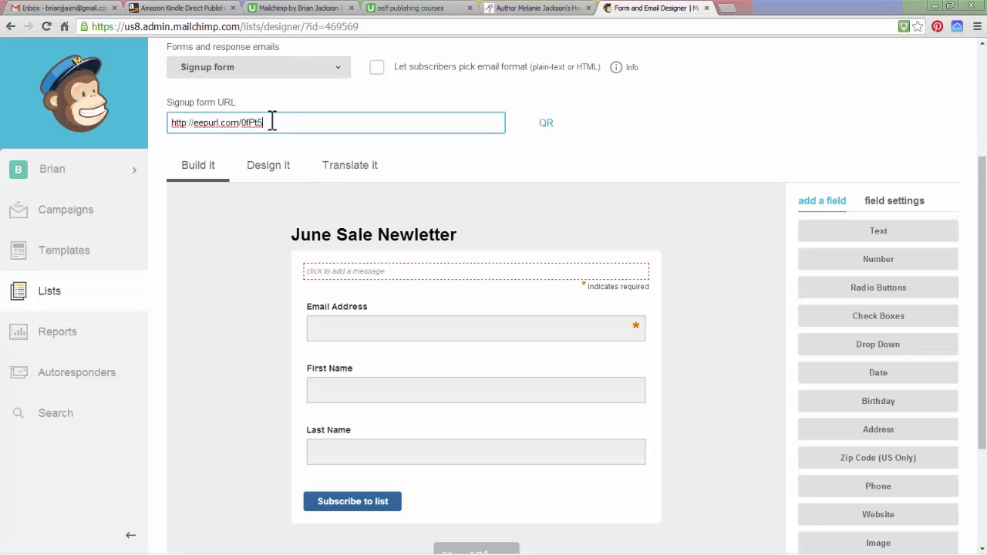
left_click_drag(269, 123, 145, 124)
key("ctrl+c")
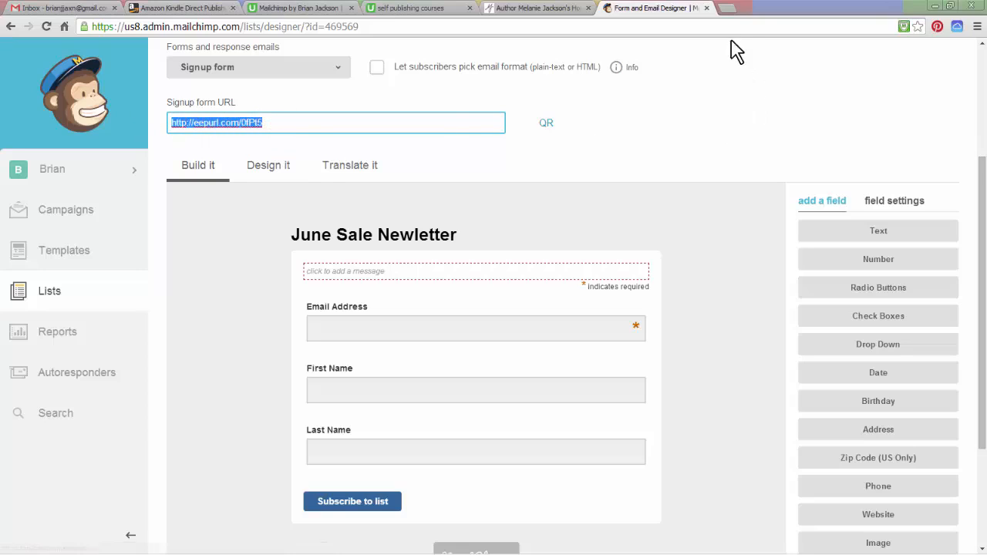
Open the copied signup form URL in a new browser tab, try subscribing with empty fields, and close the tab
left_click(729, 9)
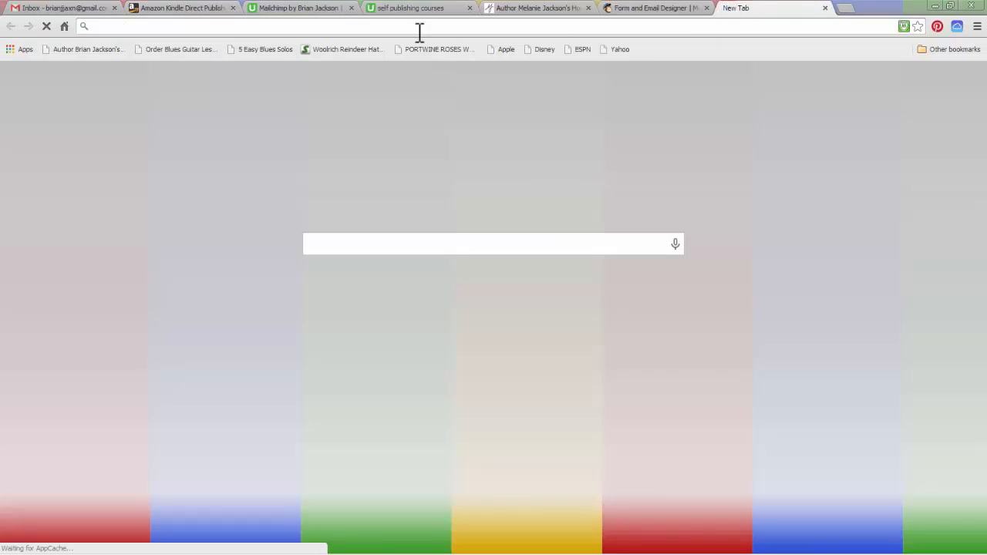
right_click(382, 24)
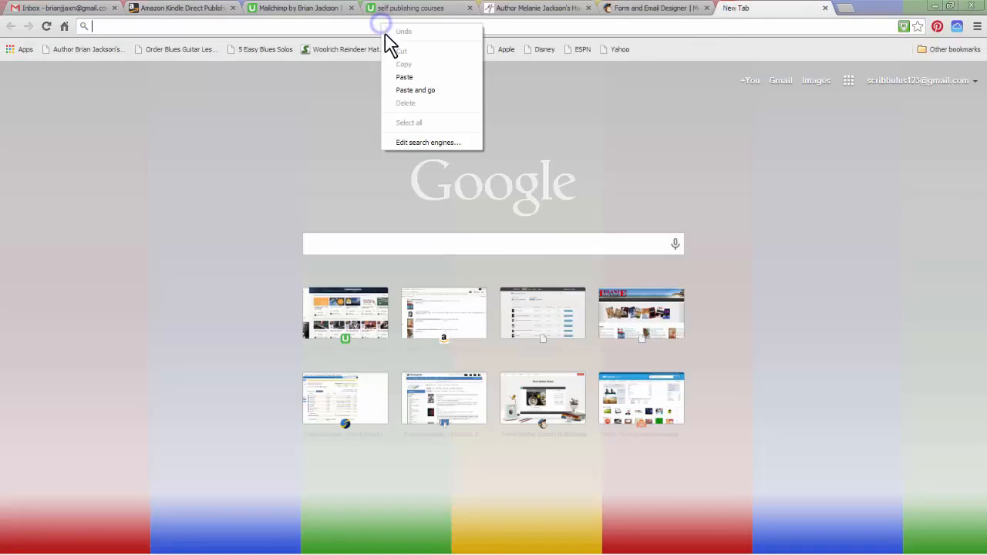
left_click(400, 72)
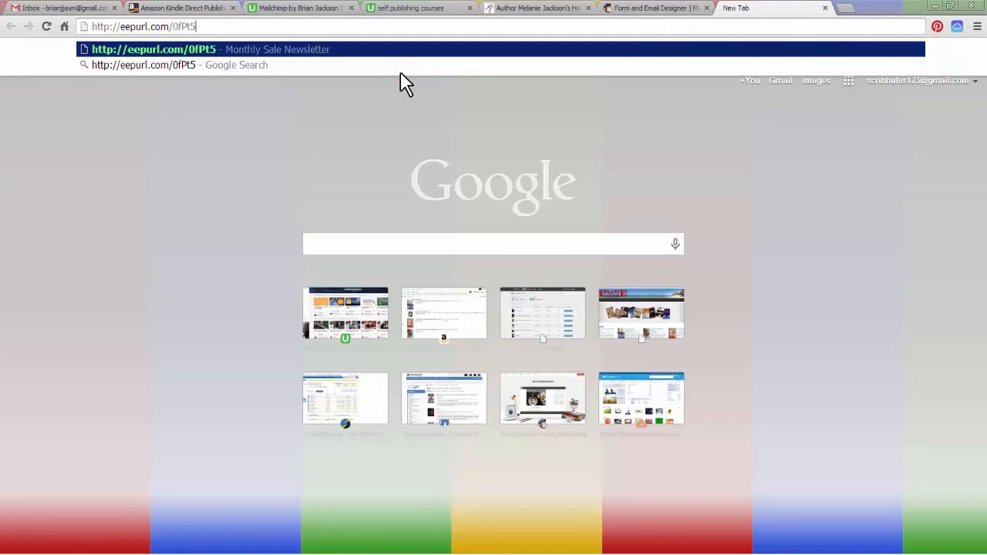
key("Return")
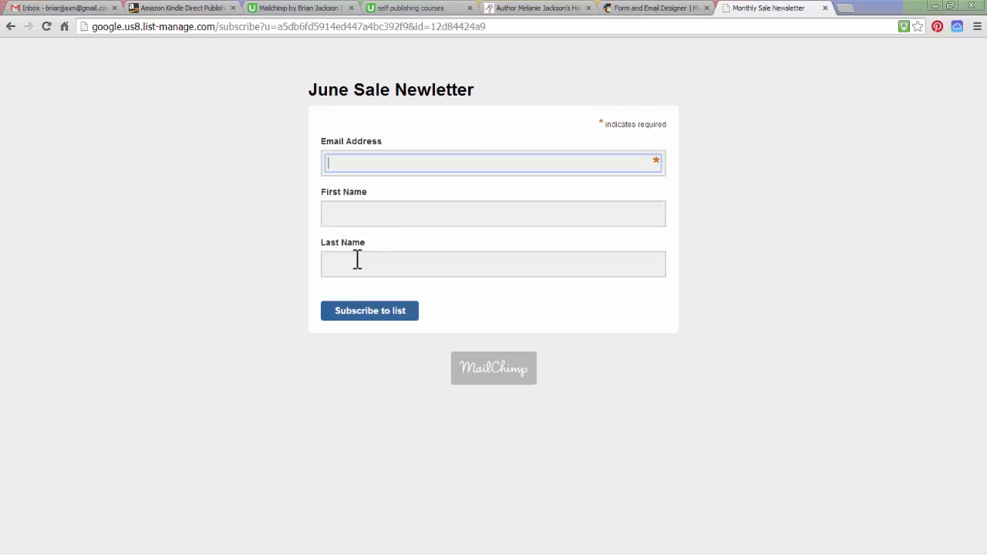
left_click(381, 313)
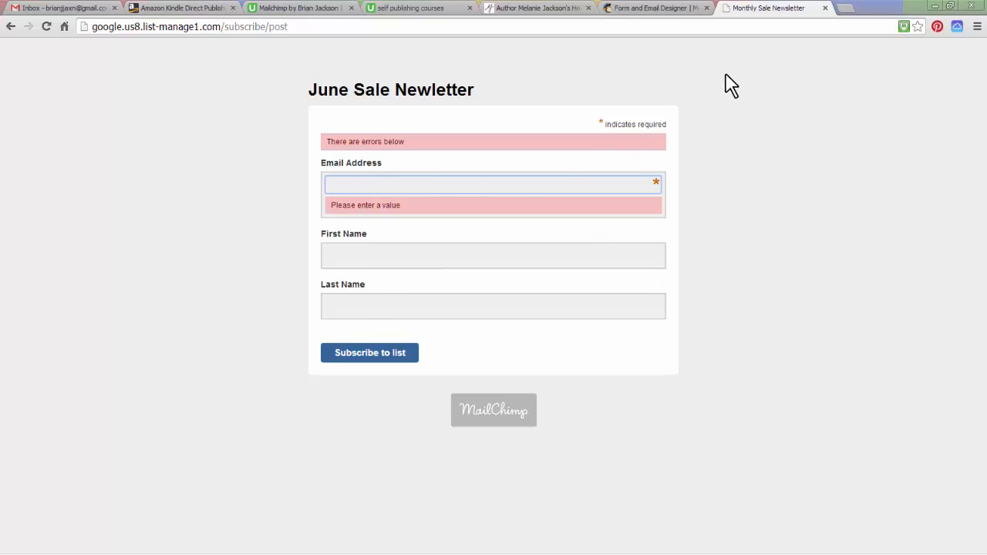
left_click(825, 9)
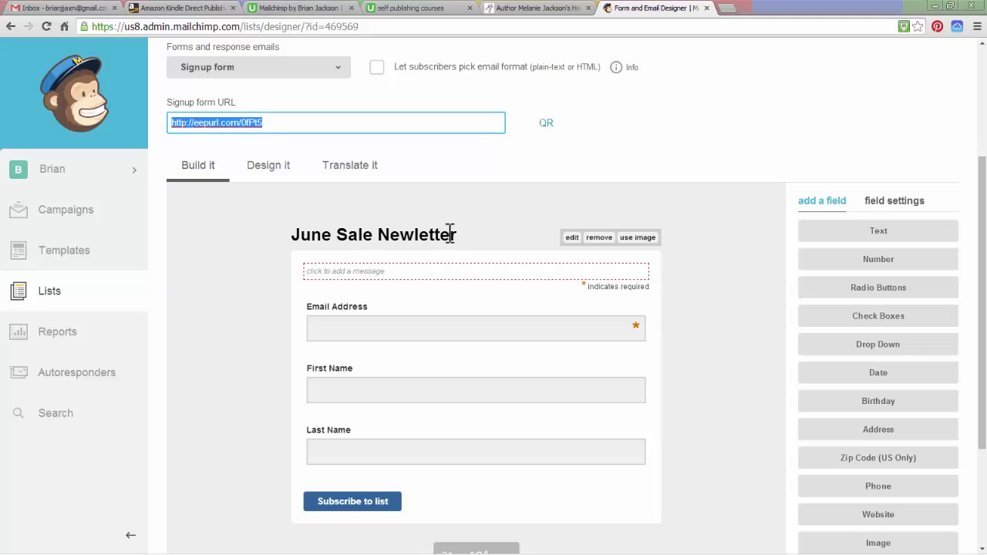
Change the signup form's title to "Monthly Sale Newsletter" and save the content
left_click(573, 238)
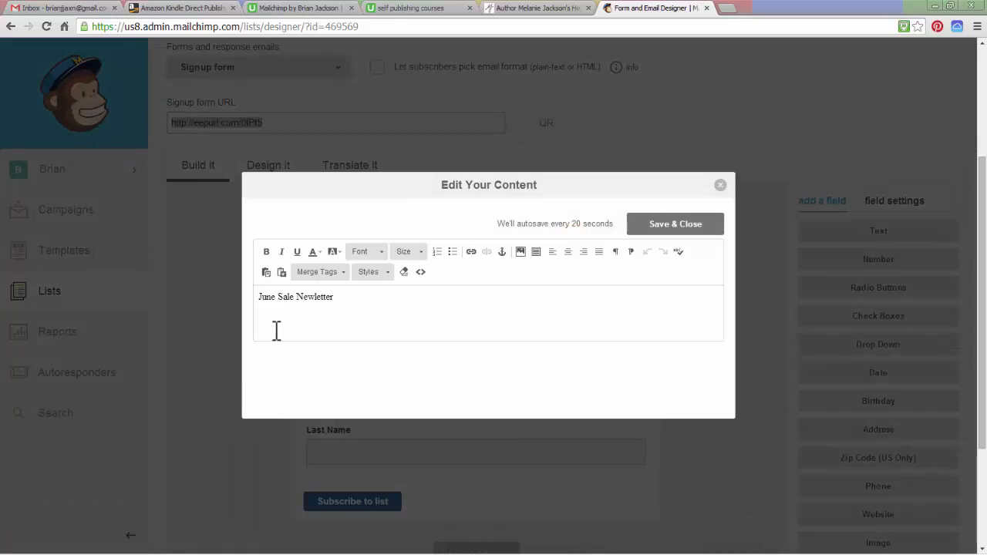
left_click_drag(277, 299, 261, 301)
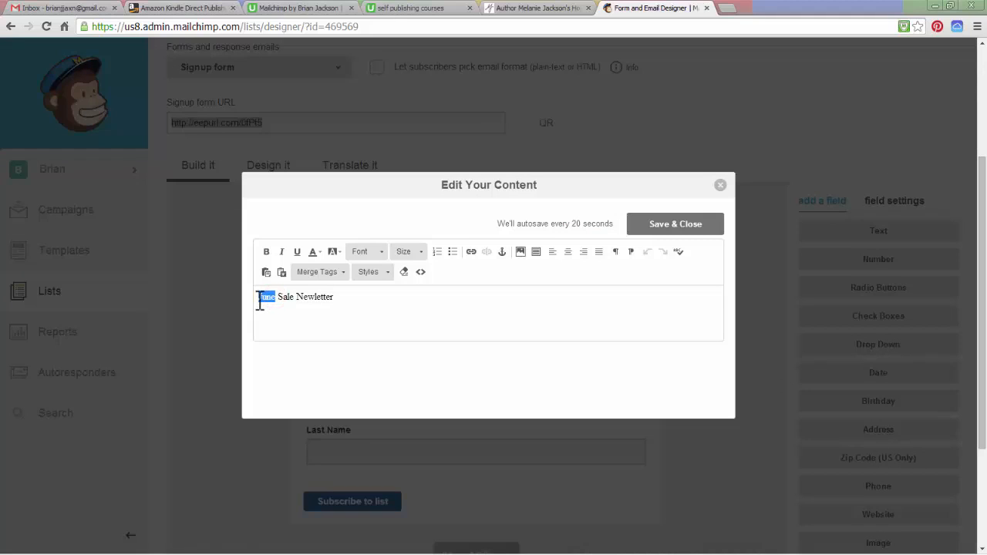
type("Monthly")
left_click(329, 297)
type("s")
left_click(642, 228)
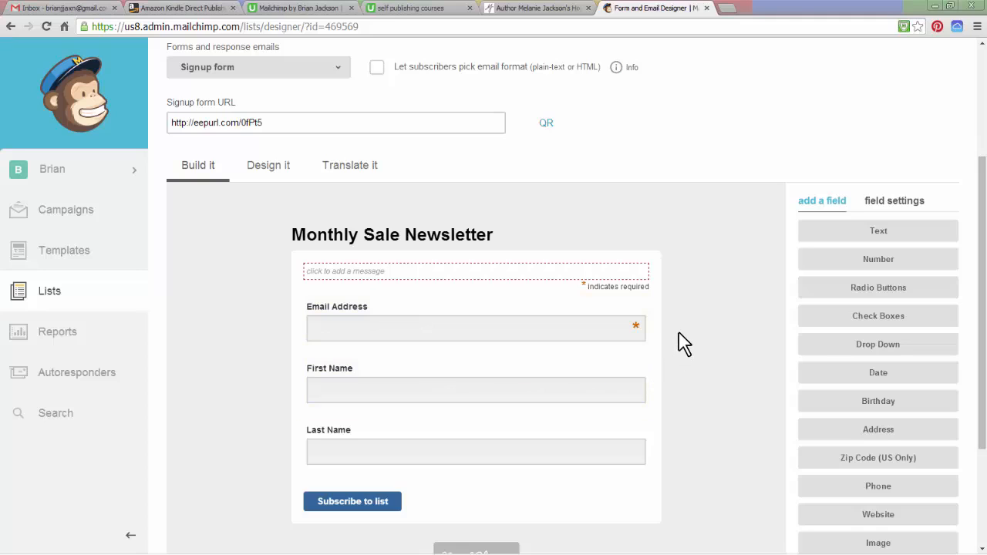
Set the signup form's page background colour to dark red, #b62121, in the form's design settings
scroll(683, 345, "down", 3)
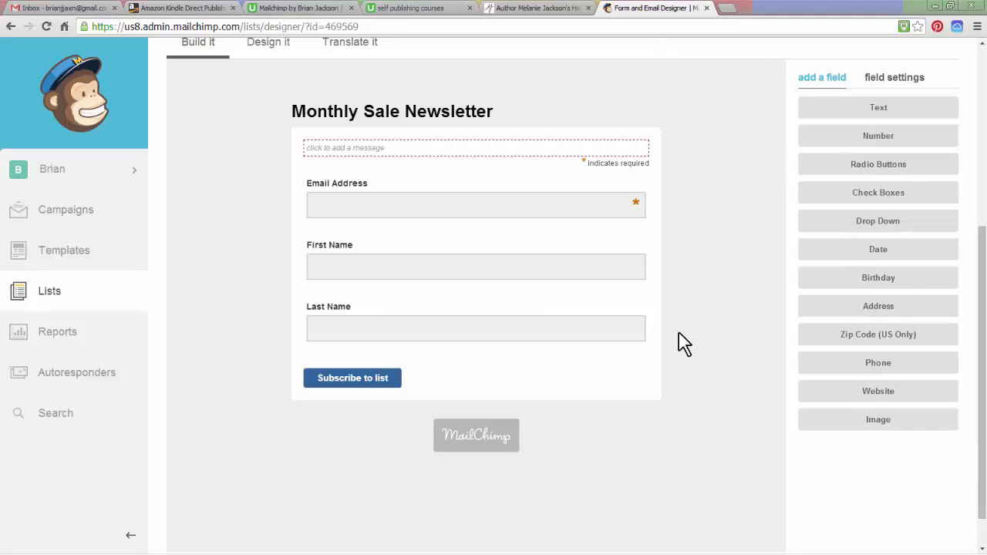
scroll(683, 344, "up", 1)
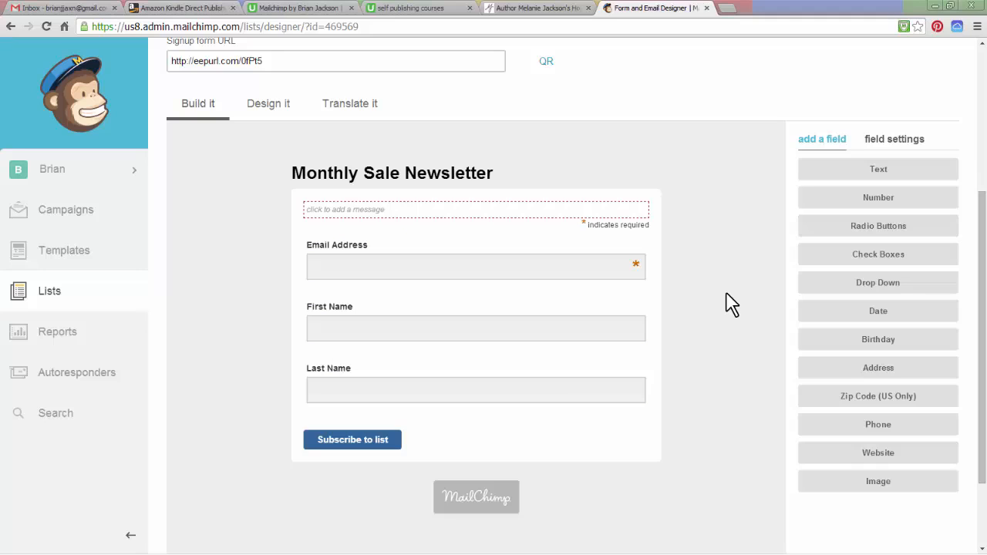
scroll(717, 302, "up", 3)
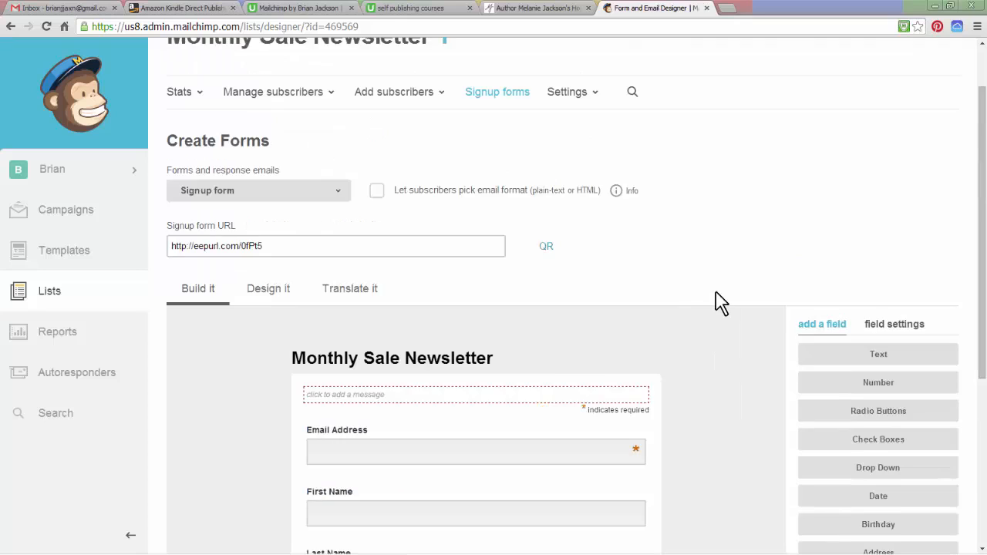
scroll(717, 303, "up", 1)
scroll(714, 306, "down", 1)
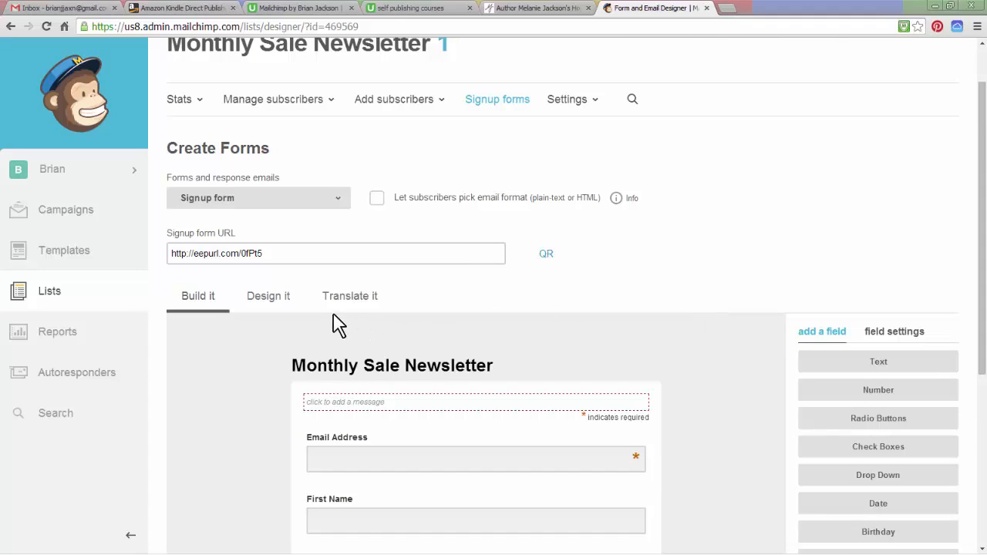
left_click(274, 303)
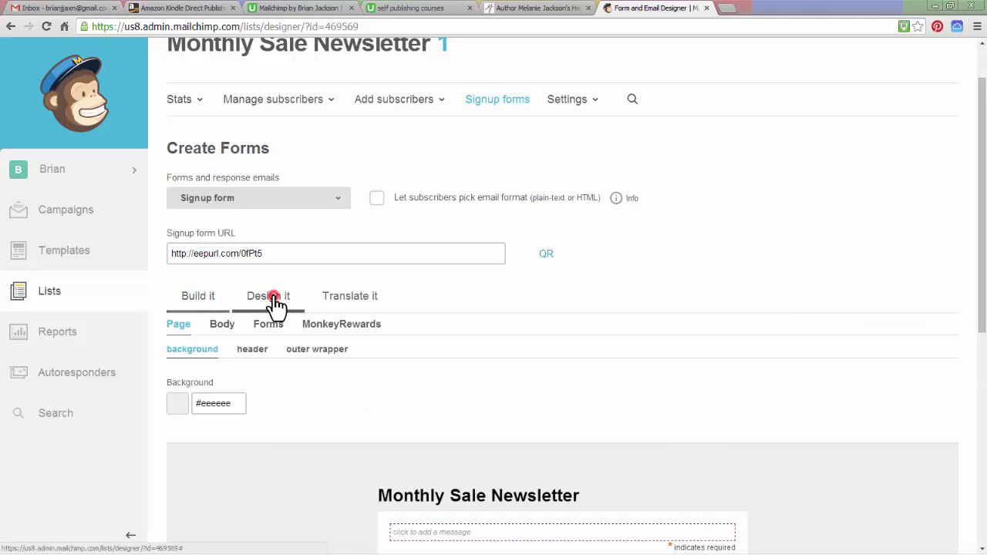
scroll(443, 308, "down", 3)
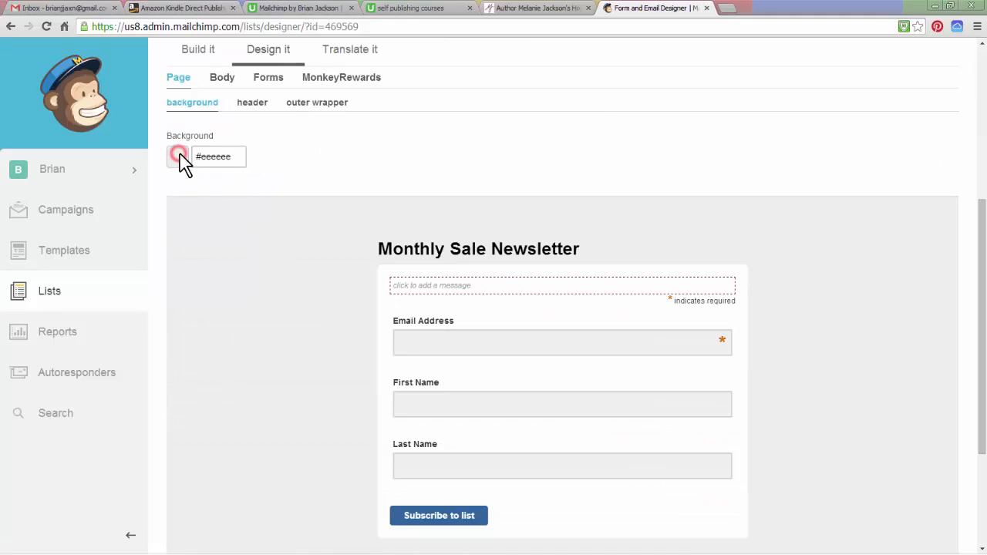
left_click_drag(233, 156, 258, 270)
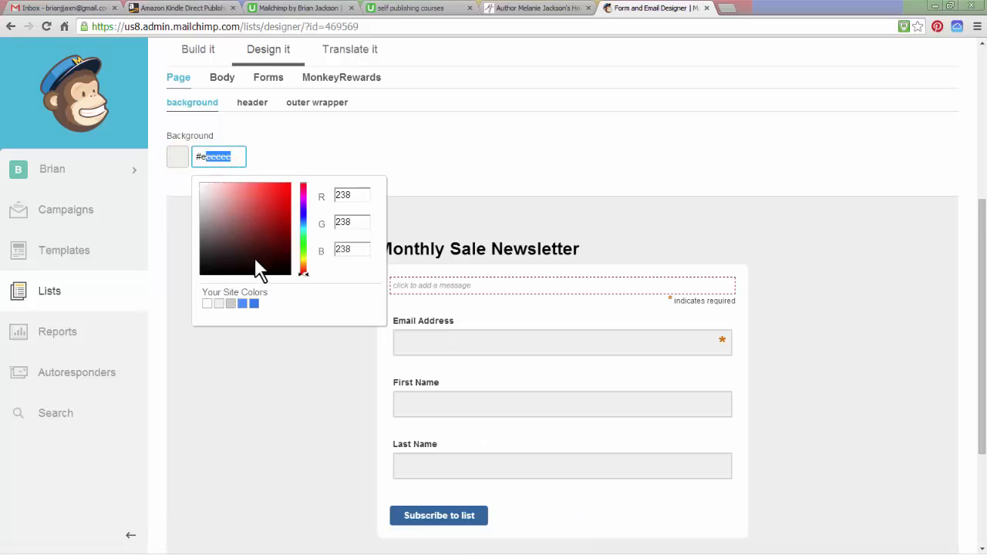
left_click(275, 209)
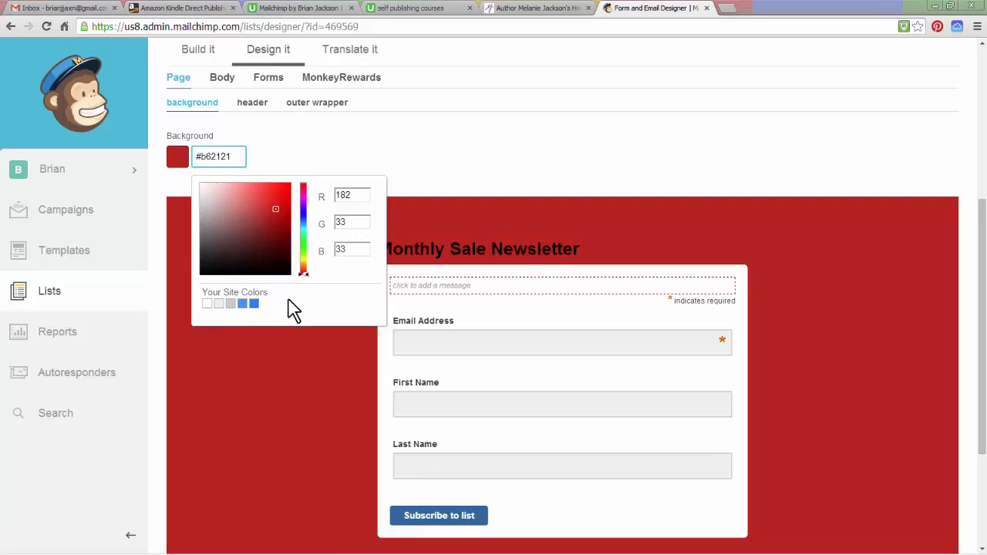
left_click(304, 160)
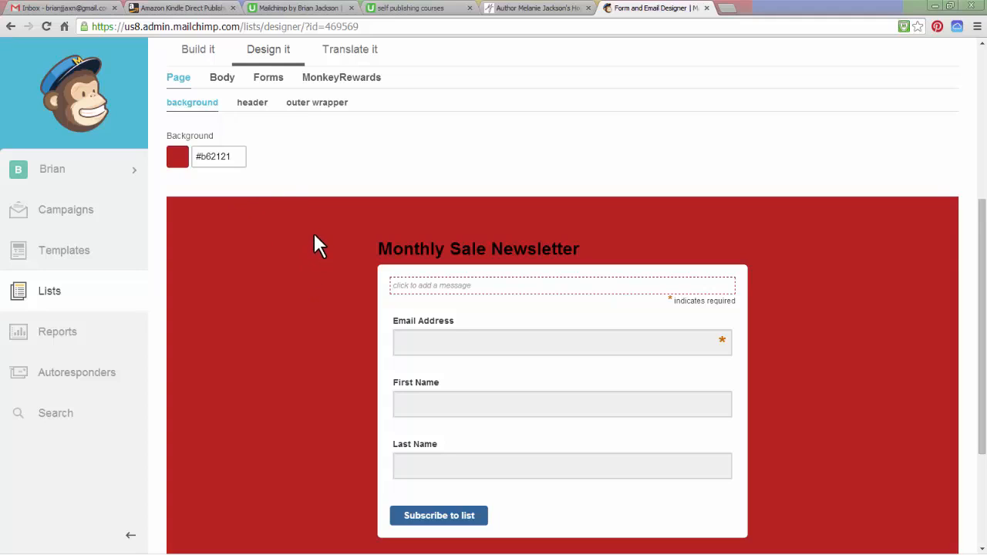
Review the header and outer wrapper design settings of the signup form page
scroll(314, 234, "up", 1)
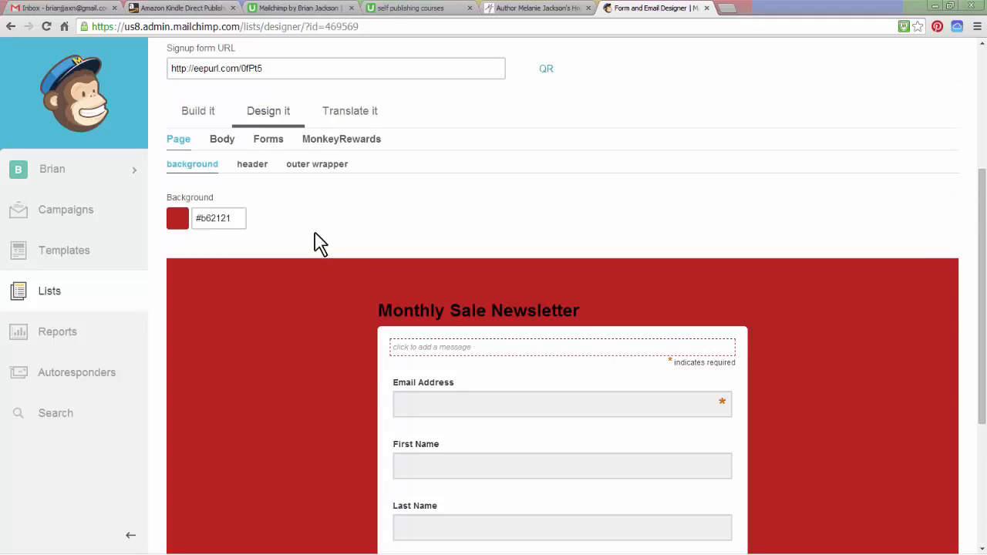
left_click(251, 167)
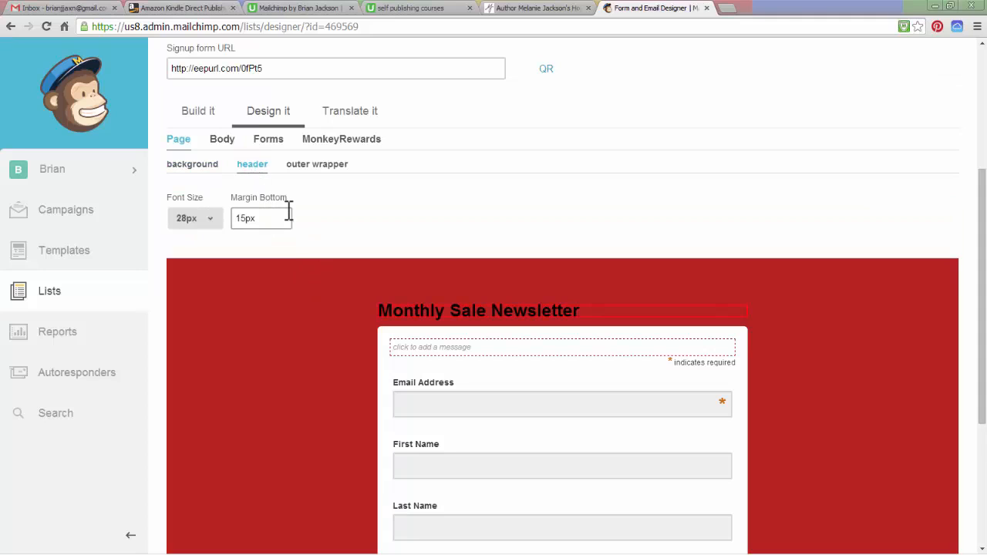
left_click(299, 165)
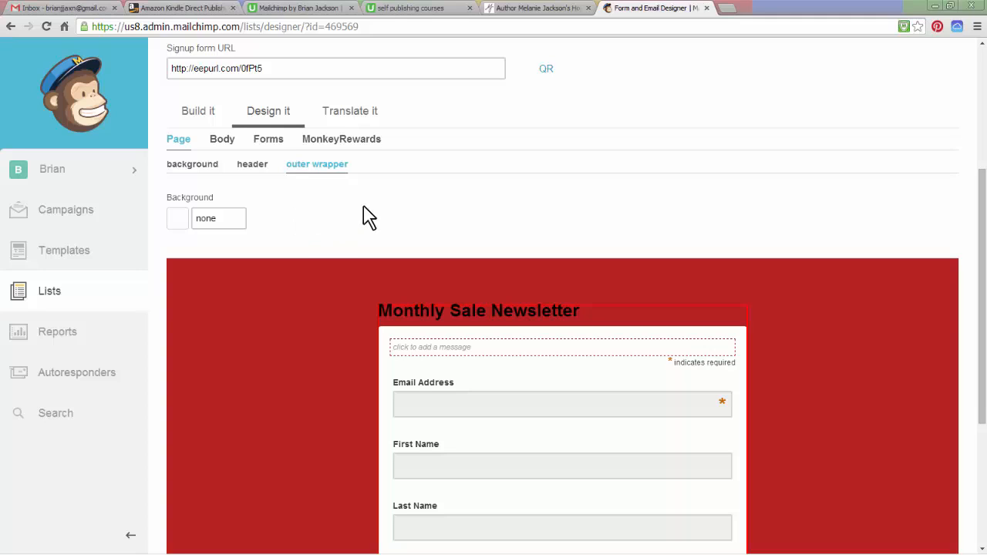
scroll(388, 210, "up", 1)
scroll(388, 210, "up", 1)
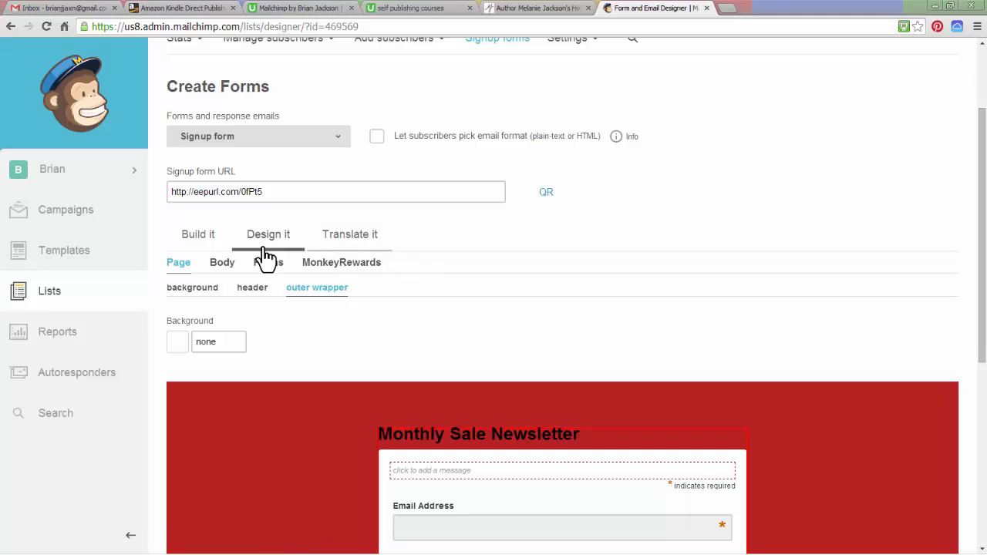
Return to building the signup form and let subscribers pick their email format, plain-text or HTML
left_click(199, 236)
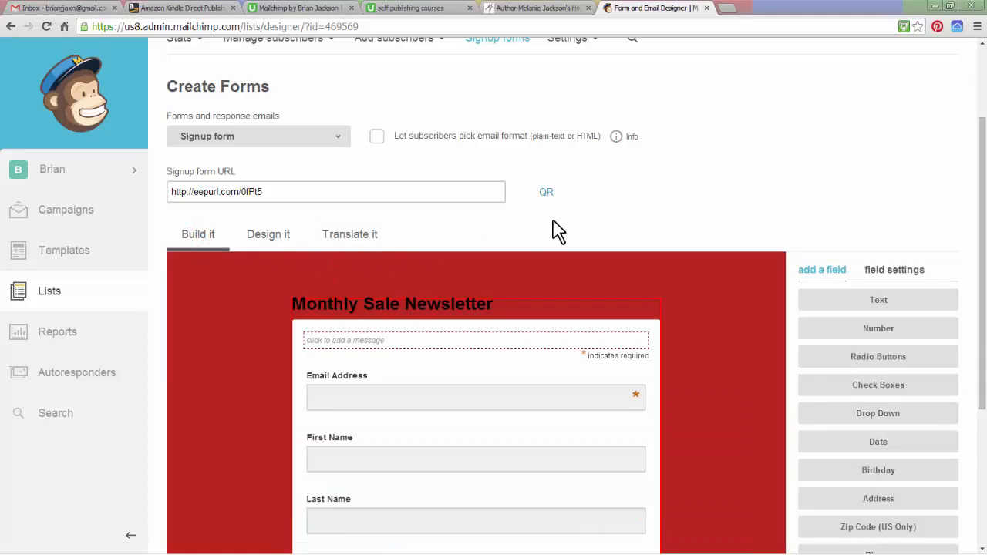
scroll(623, 213, "down", 3)
scroll(623, 214, "up", 2)
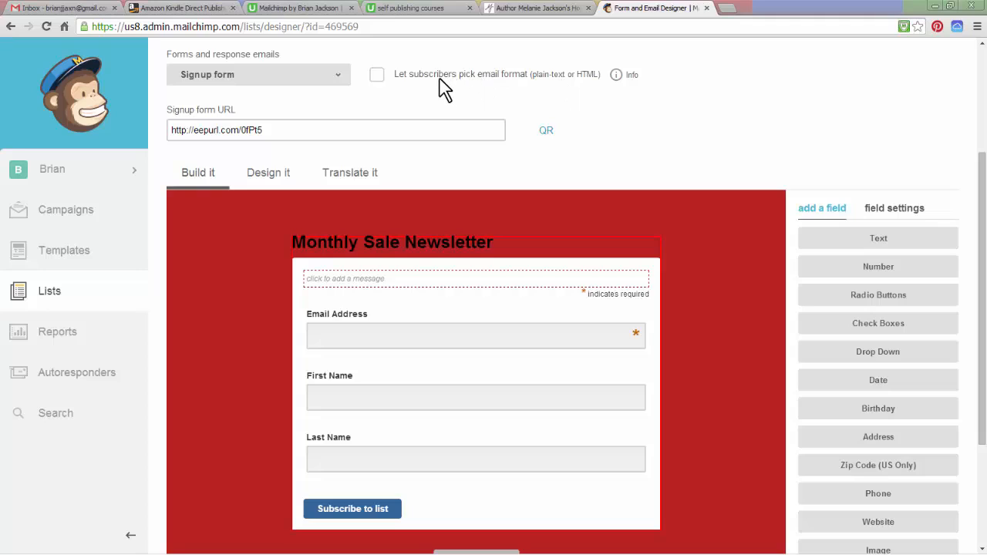
left_click(376, 74)
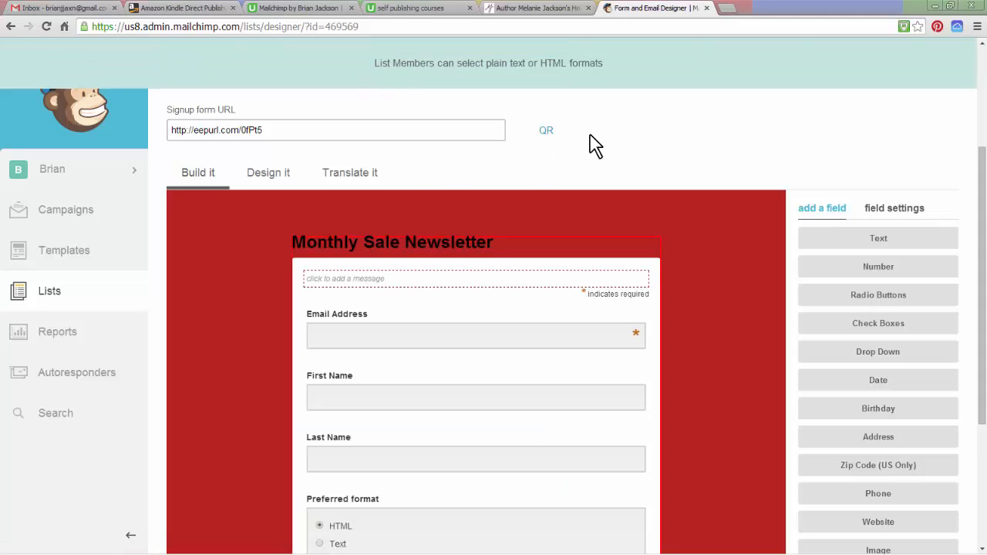
scroll(590, 147, "down", 3)
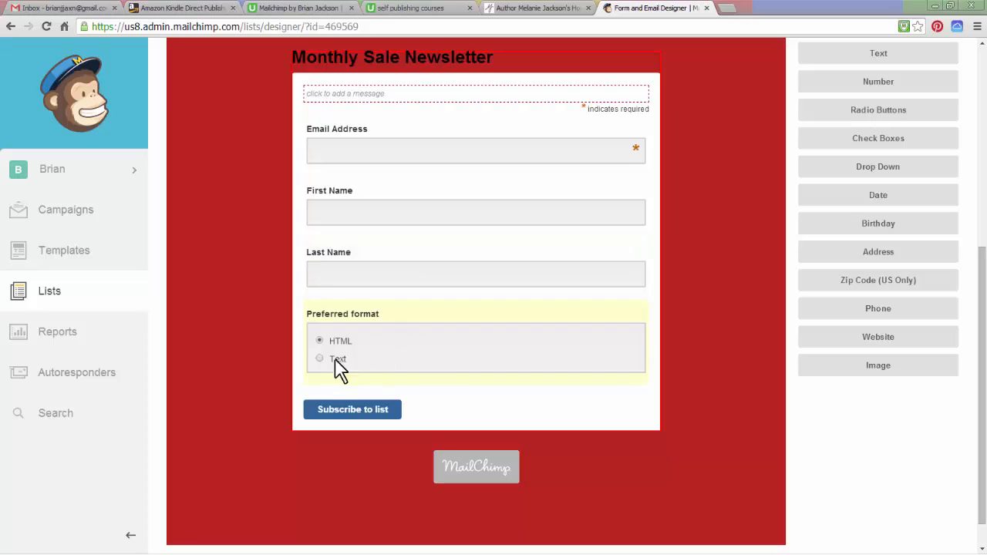
scroll(274, 305, "up", 3)
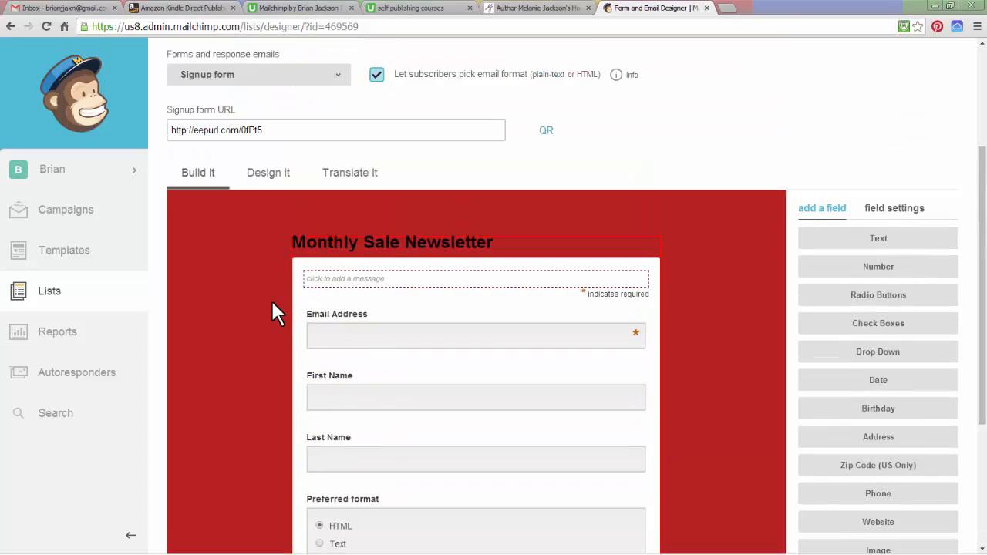
Select the entire signup form URL of the Monthly Sale Newsletter list
scroll(271, 314, "up", 3)
scroll(276, 312, "down", 4)
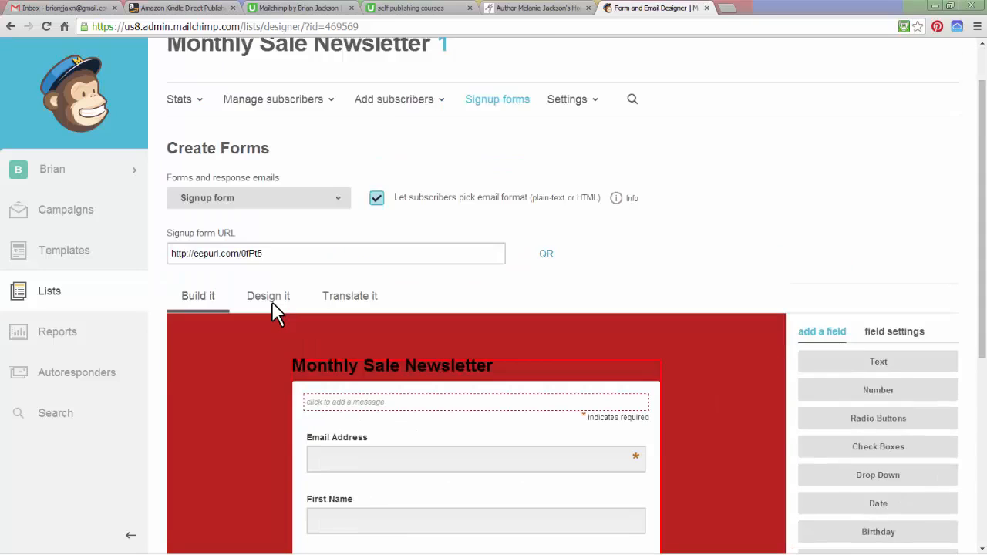
scroll(270, 306, "up", 3)
left_click_drag(267, 253, 171, 254)
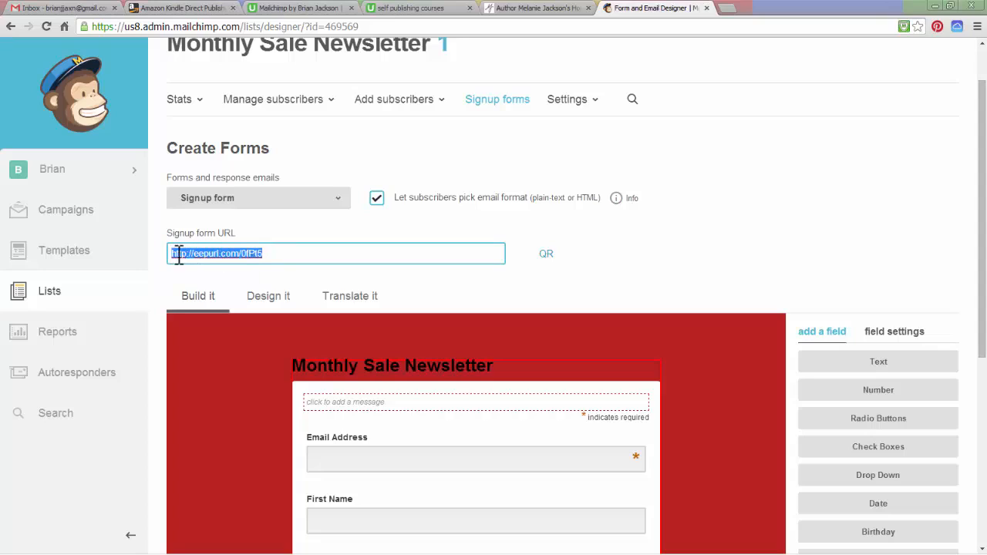